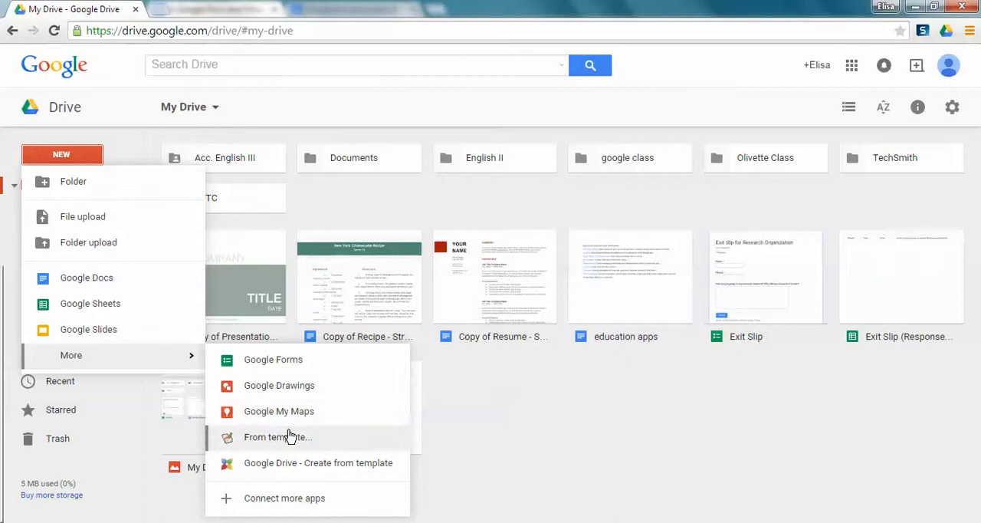
Create a new blank Google Docs document inside the Documents folder
{"action": "left_click", "coordinate": [483, 382]}
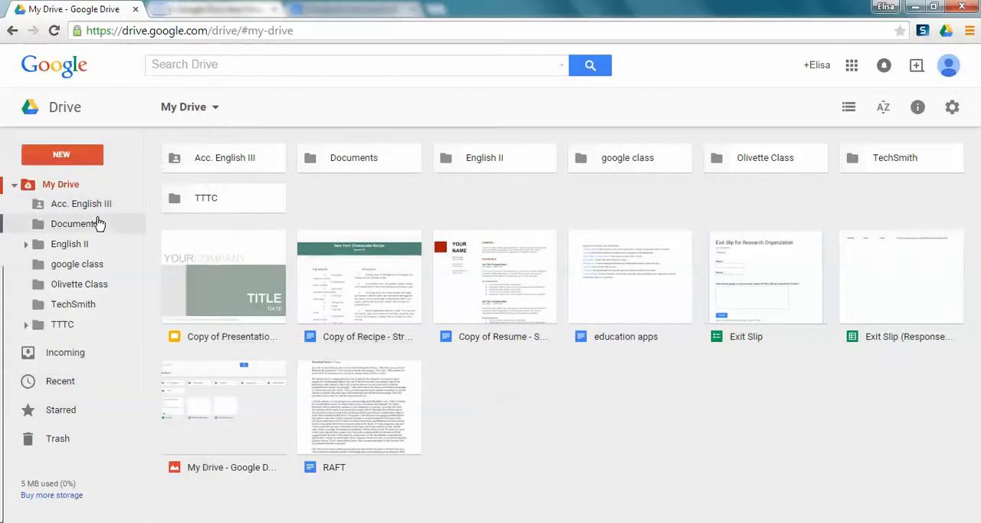
{"action": "left_click", "coordinate": [97, 221]}
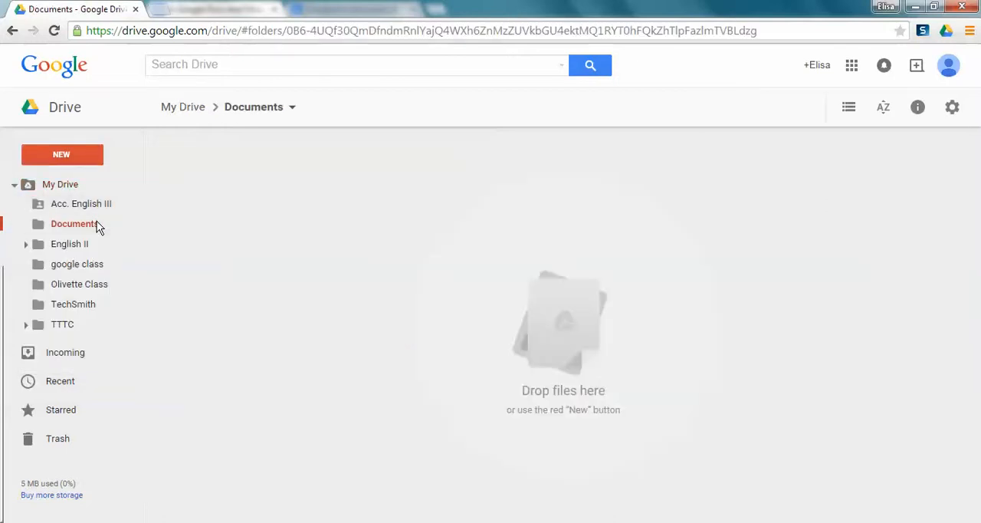
{"action": "left_click", "coordinate": [88, 169]}
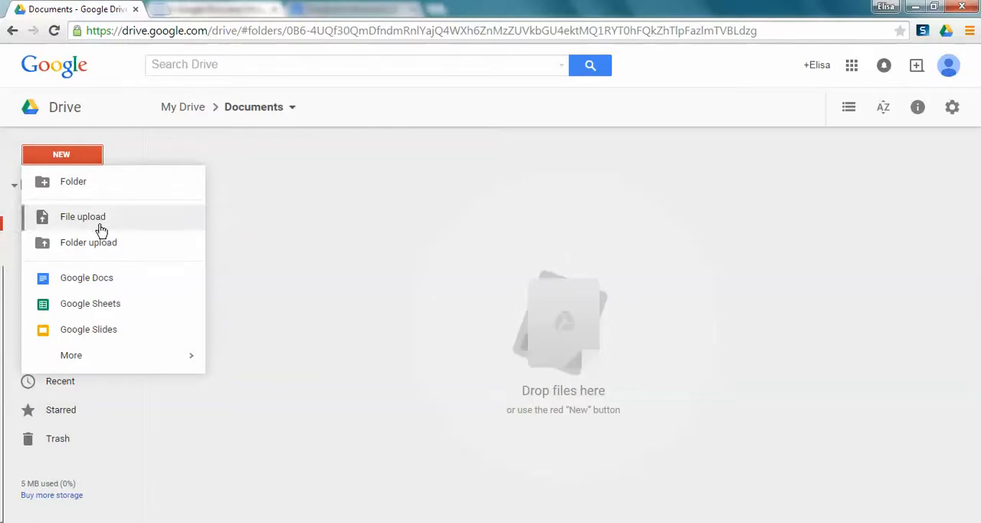
{"action": "left_click", "coordinate": [102, 276]}
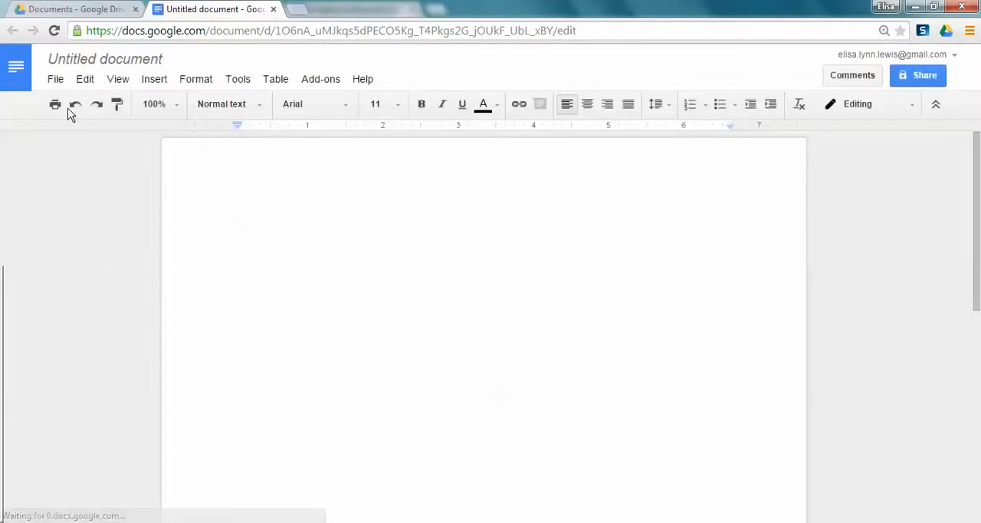
Browse the template gallery from the untitled document and create a document from the "Recipe - Striped" template
{"action": "left_click", "coordinate": [60, 81]}
{"action": "mouse_move", "coordinate": [83, 133]}
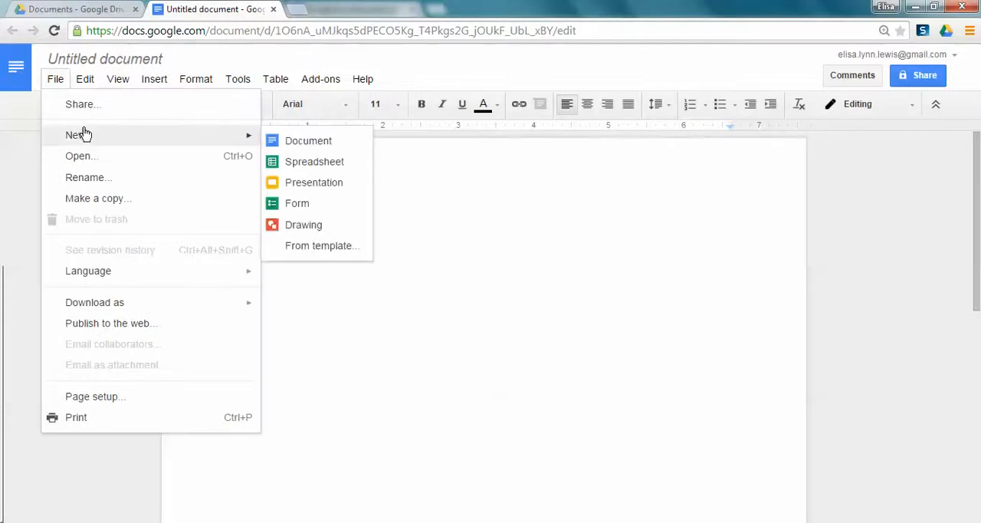
{"action": "left_click", "coordinate": [308, 247]}
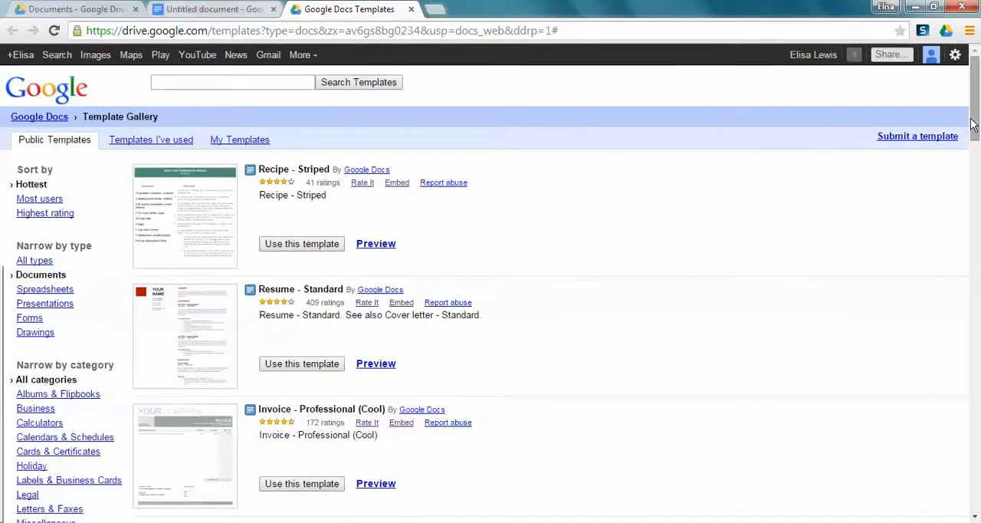
{"action": "left_click_drag", "start_coordinate": [975, 125], "coordinate": [955, 102]}
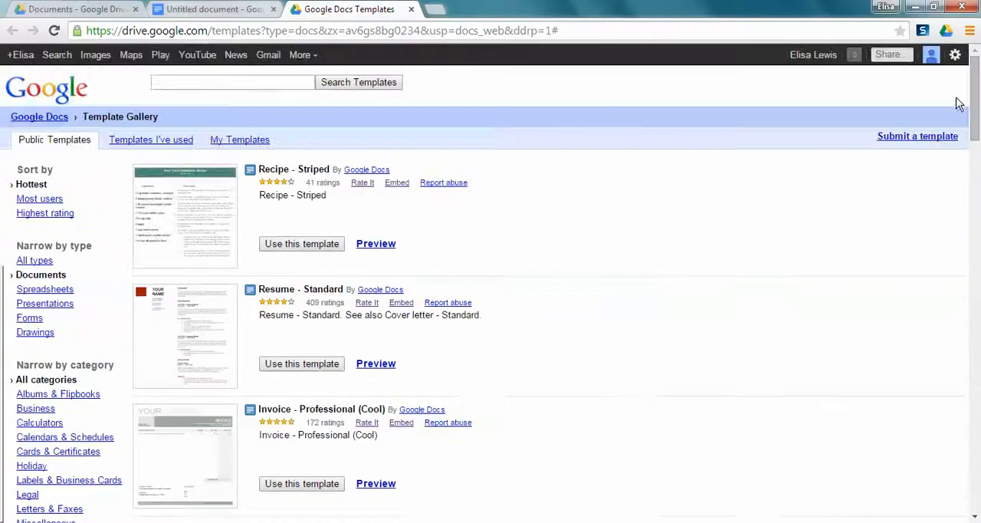
{"action": "left_click", "coordinate": [327, 244]}
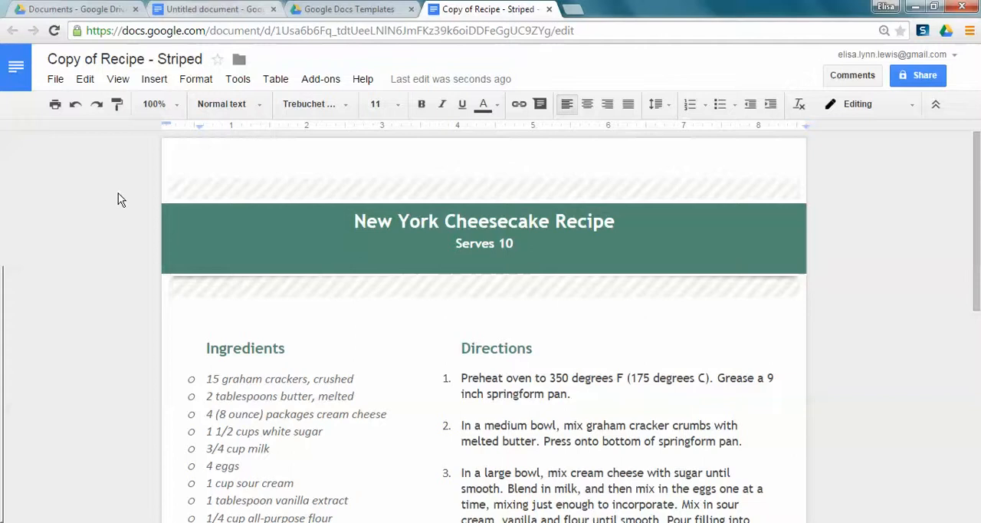
Turn on link sharing for the recipe document by getting a shareable link
{"action": "left_click", "coordinate": [56, 80]}
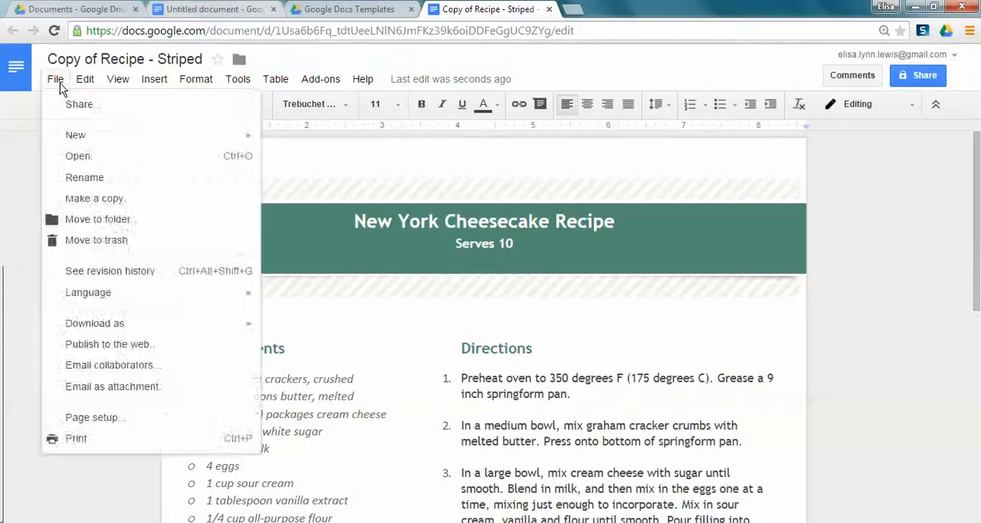
{"action": "left_click", "coordinate": [57, 80]}
{"action": "left_click", "coordinate": [56, 80]}
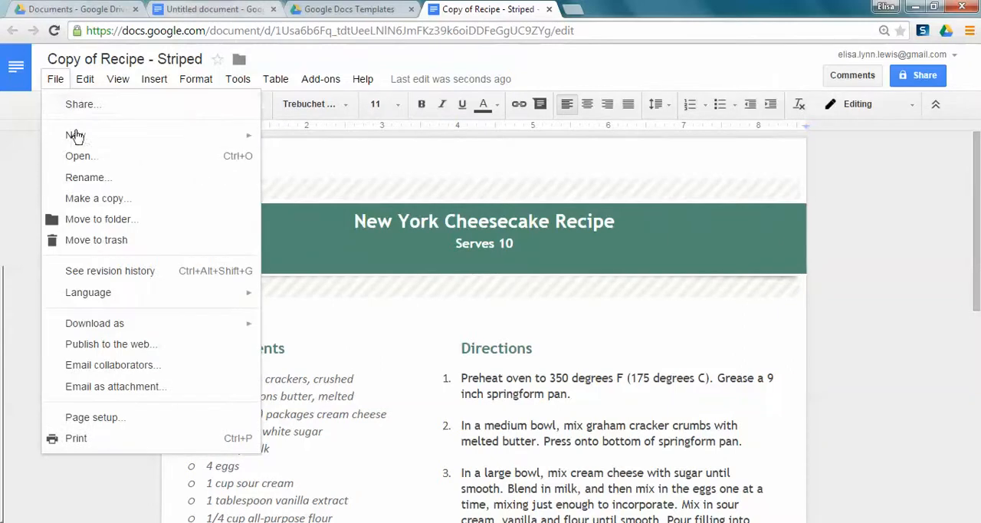
{"action": "left_click", "coordinate": [77, 107]}
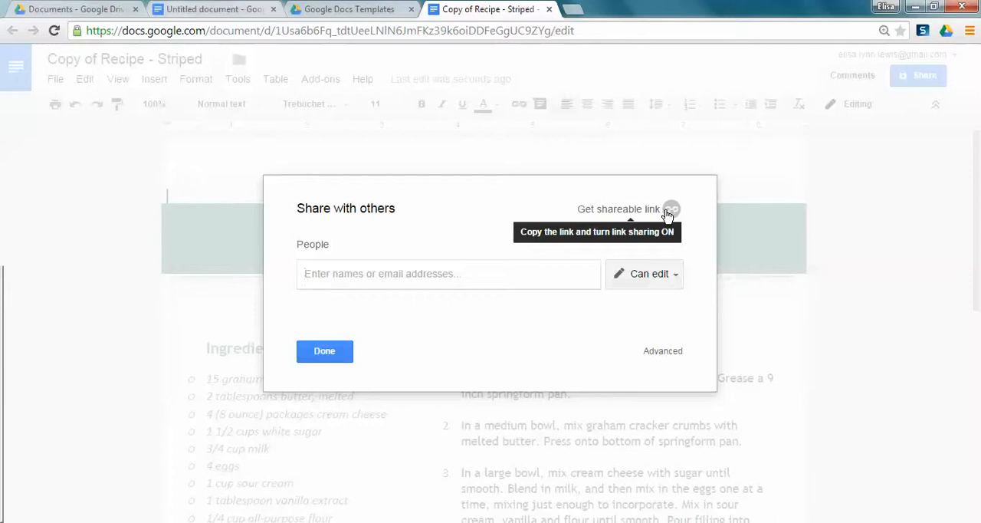
{"action": "left_click", "coordinate": [669, 211]}
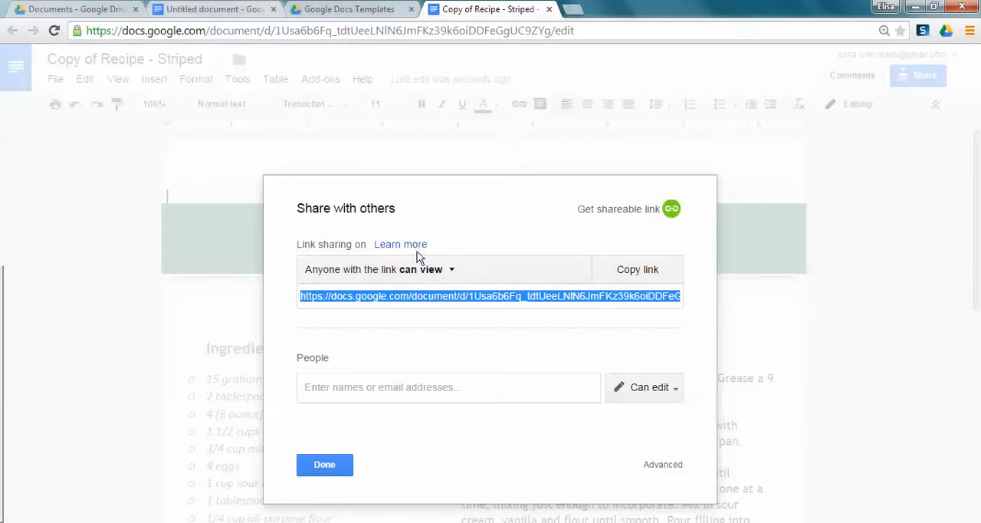
Set the recipe's link sharing to "On - Public on the web", save it and finish sharing
{"action": "left_click", "coordinate": [443, 272]}
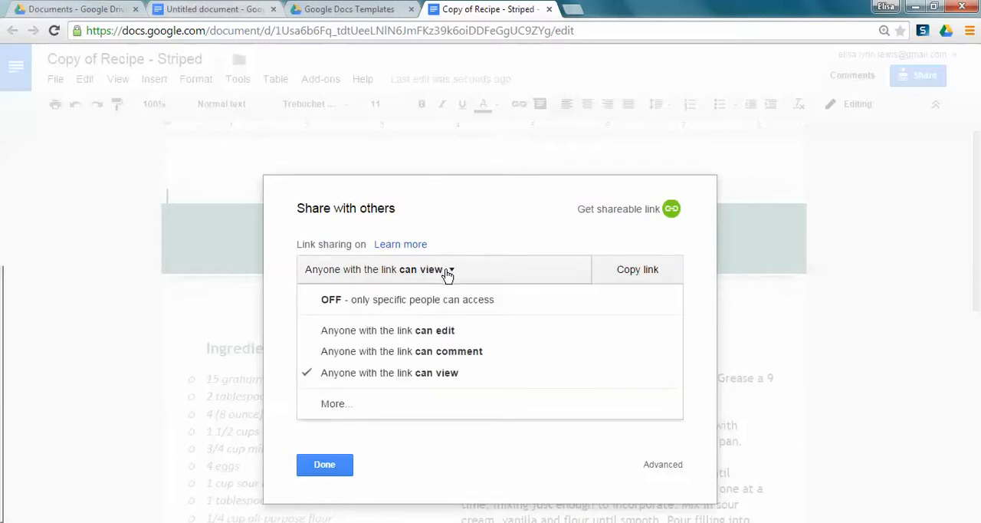
{"action": "left_click", "coordinate": [414, 414]}
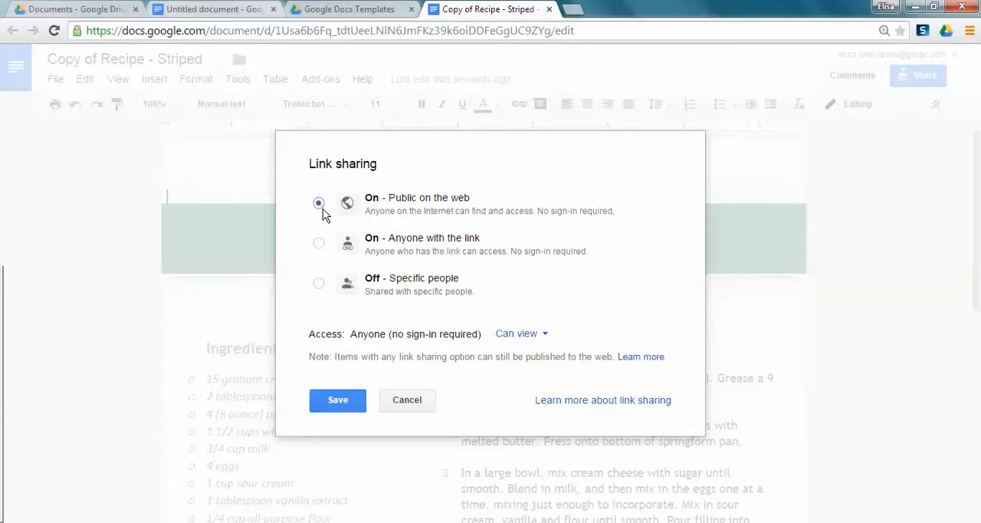
{"action": "left_click", "coordinate": [338, 400]}
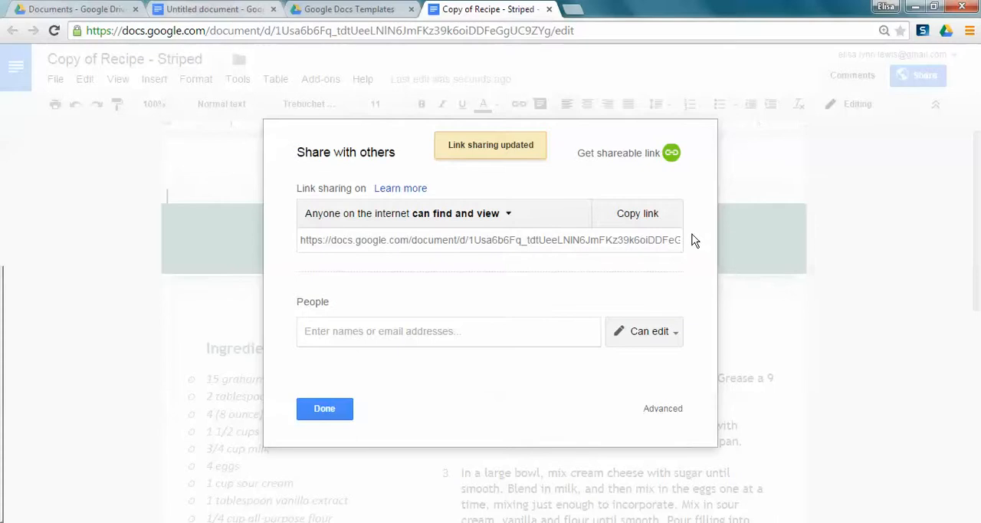
{"action": "left_click", "coordinate": [325, 408]}
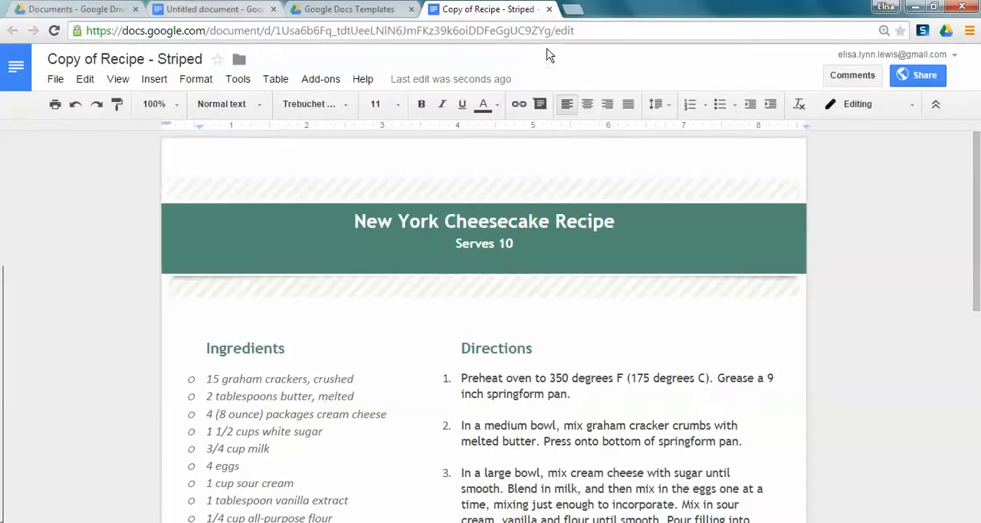
Close the recipe copy and open the RAFT document from My Drive
{"action": "left_click", "coordinate": [549, 10]}
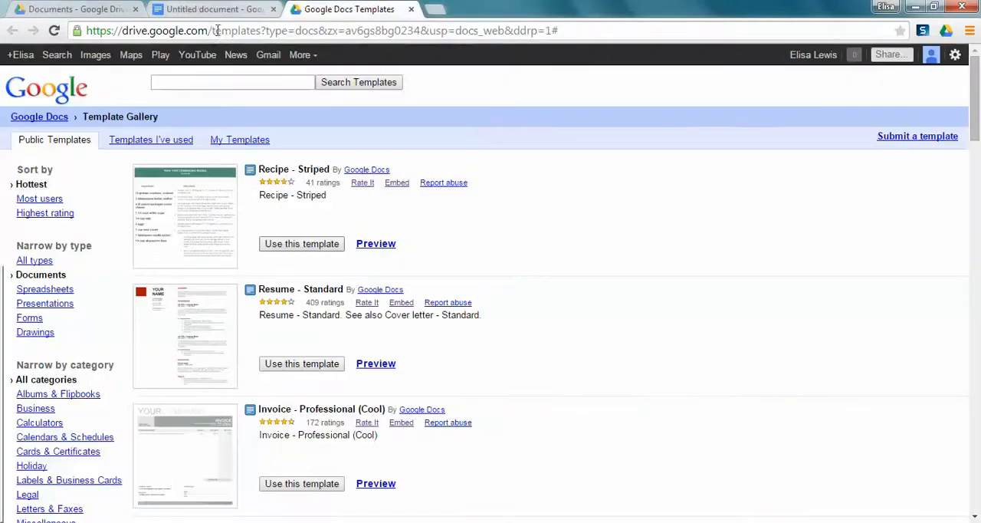
{"action": "left_click", "coordinate": [82, 11]}
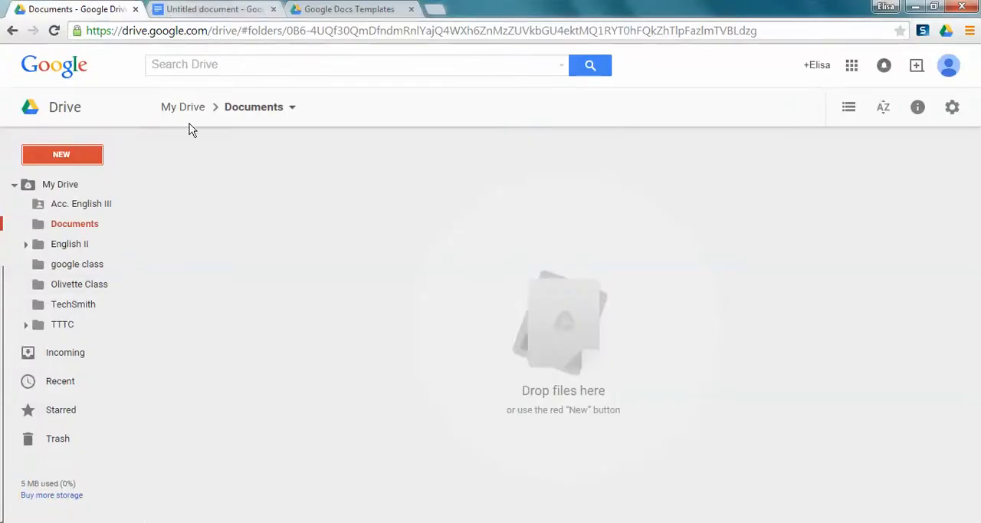
{"action": "left_click", "coordinate": [75, 188]}
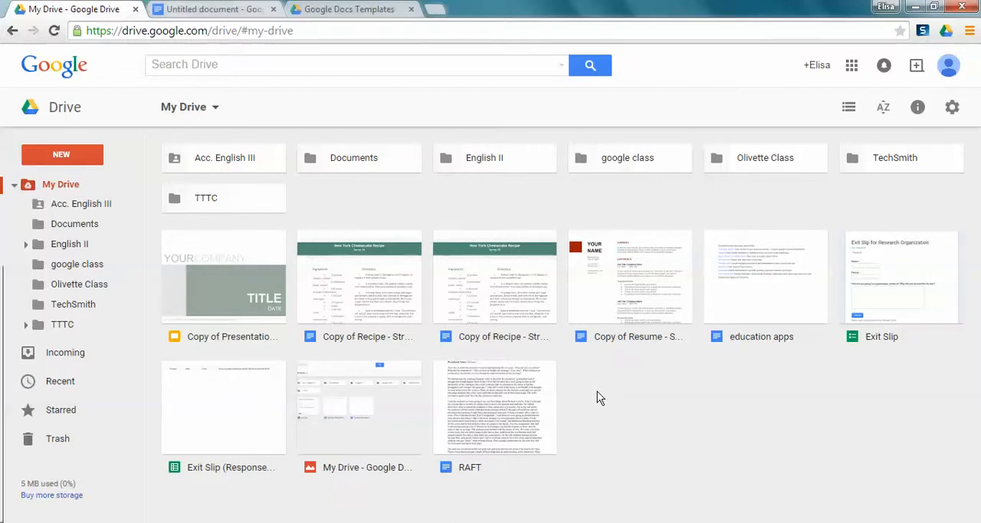
{"action": "left_click", "coordinate": [539, 398]}
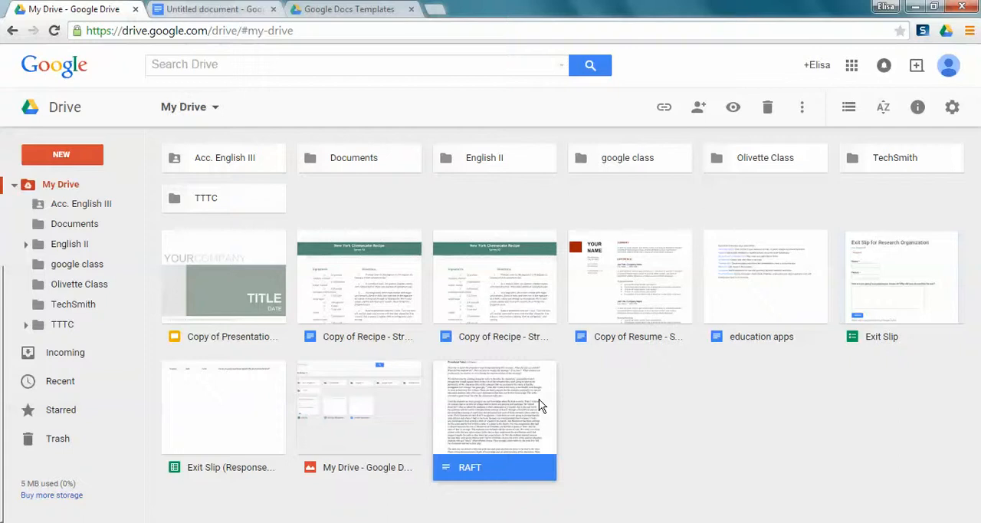
{"action": "double_click", "coordinate": [538, 404]}
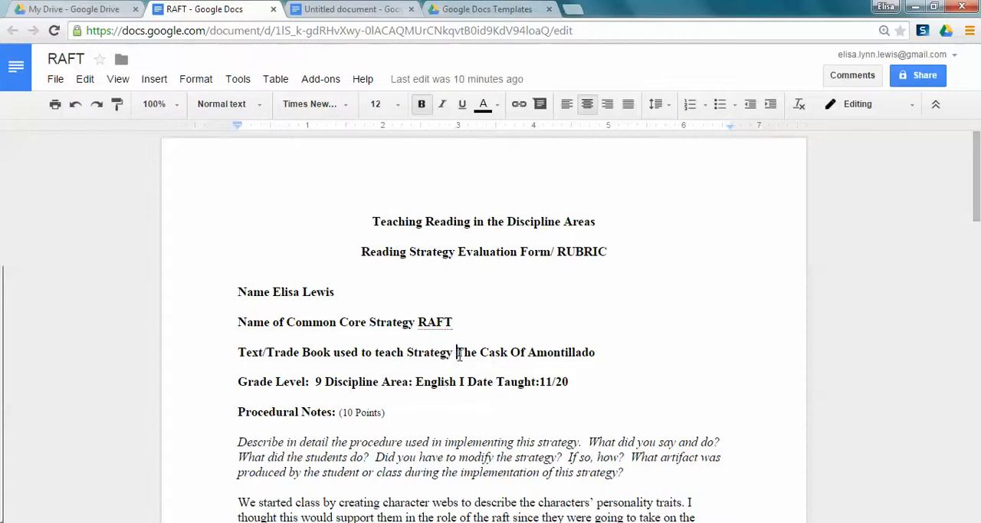
Research the phrase "The Cask Of Amontillado" from the document, look through the results and close the research view
{"action": "left_click_drag", "start_coordinate": [457, 355], "coordinate": [599, 353]}
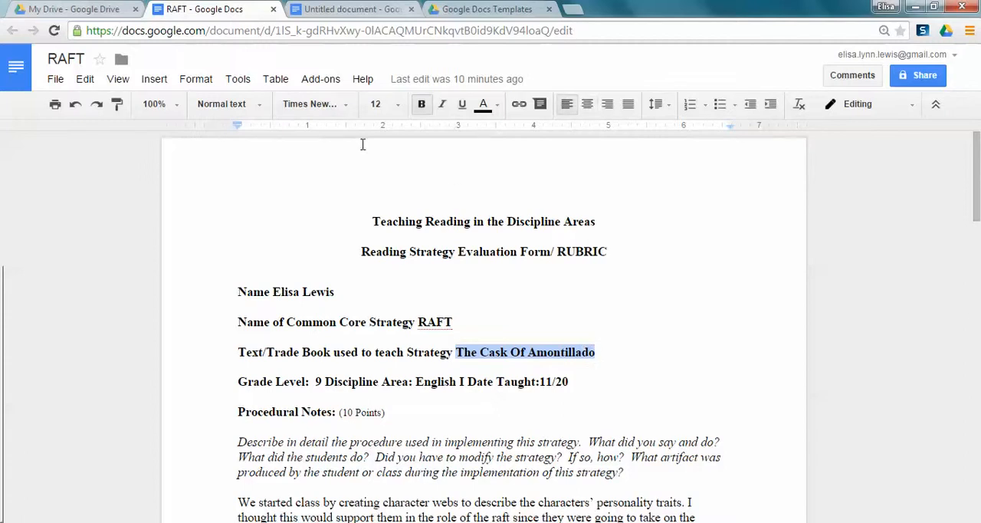
{"action": "left_click", "coordinate": [238, 80]}
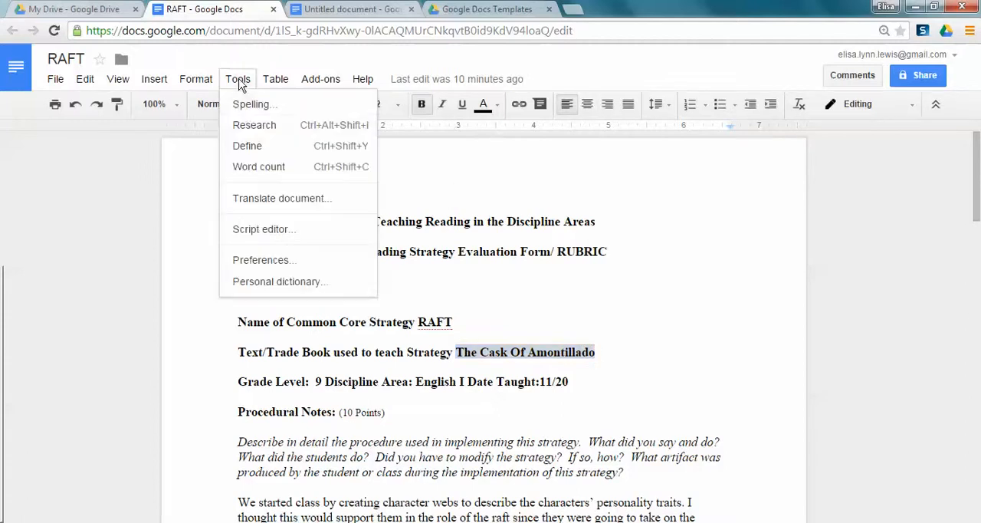
{"action": "left_click", "coordinate": [254, 124]}
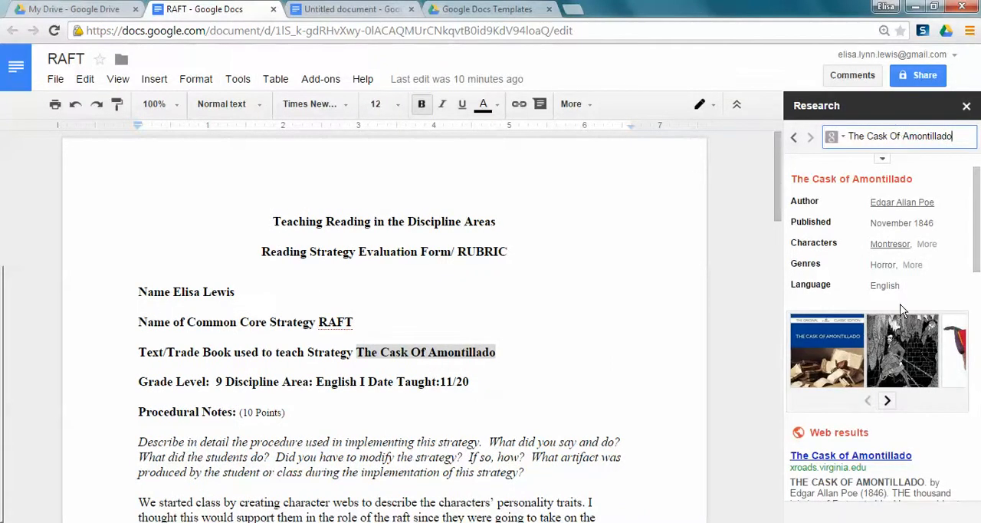
{"action": "left_click_drag", "start_coordinate": [973, 244], "coordinate": [979, 476]}
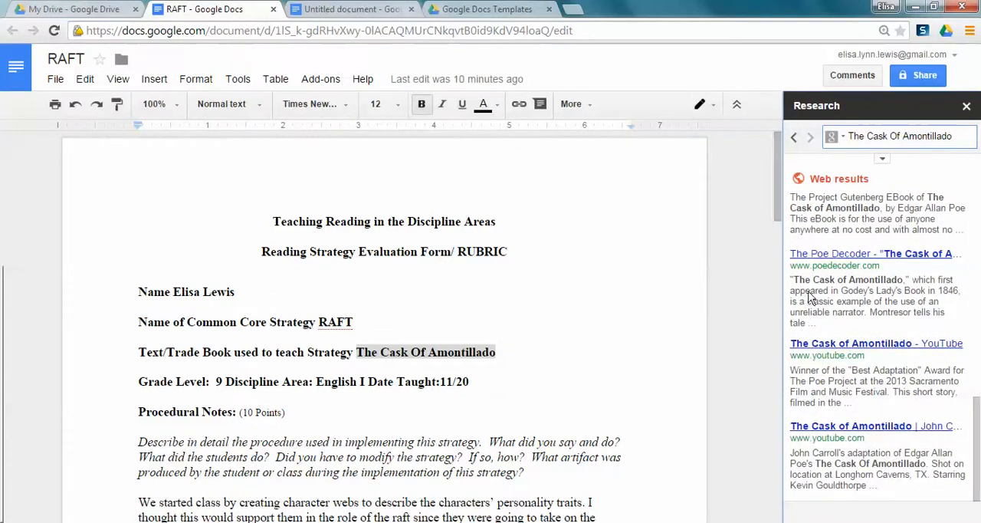
{"action": "left_click", "coordinate": [964, 107]}
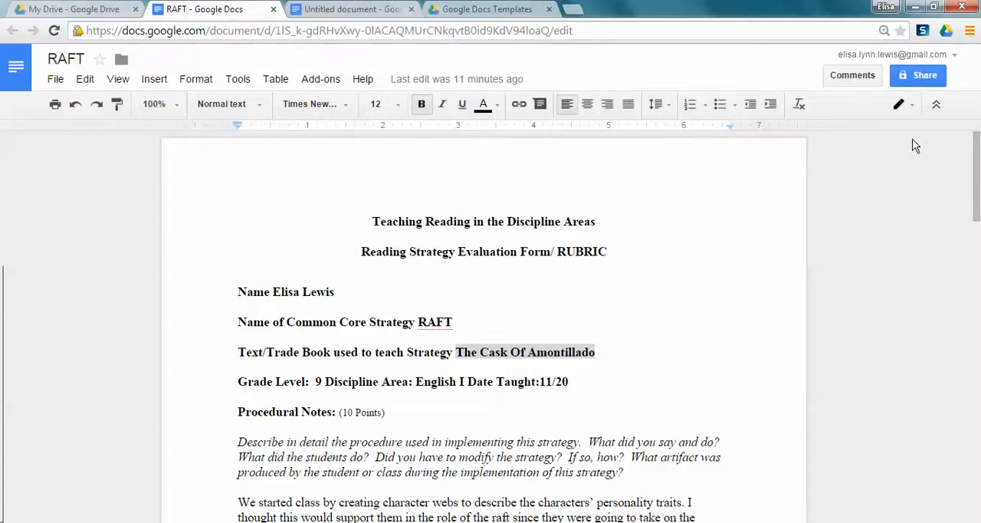
Review the RAFT document's revision history, comparing the 7:40 PM and 7:45 PM versions and the more detailed revisions, and close it
{"action": "left_click", "coordinate": [475, 80]}
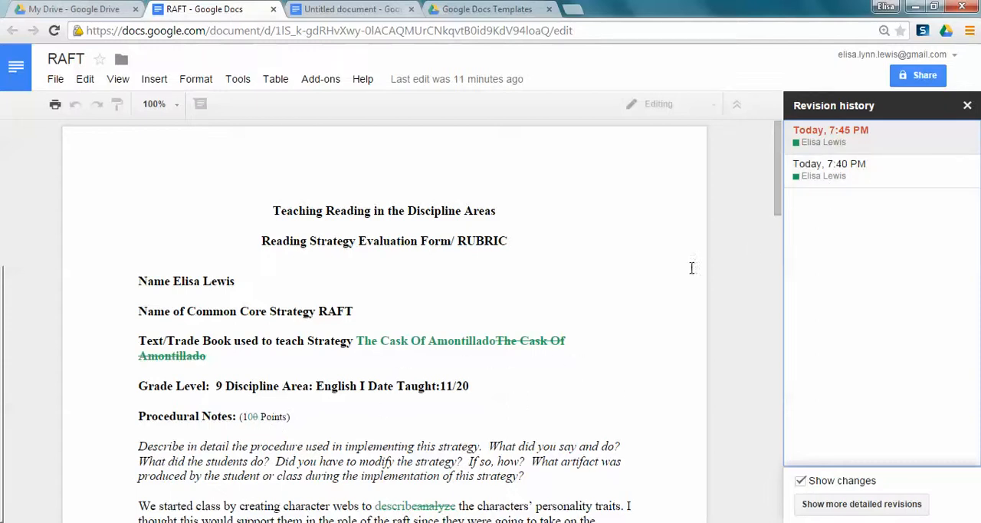
{"action": "left_click", "coordinate": [826, 176]}
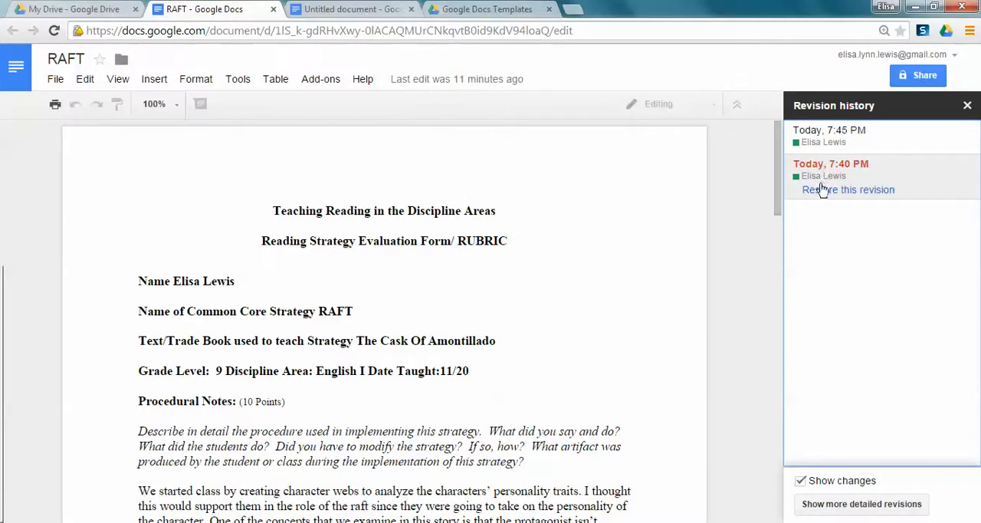
{"action": "left_click", "coordinate": [834, 135]}
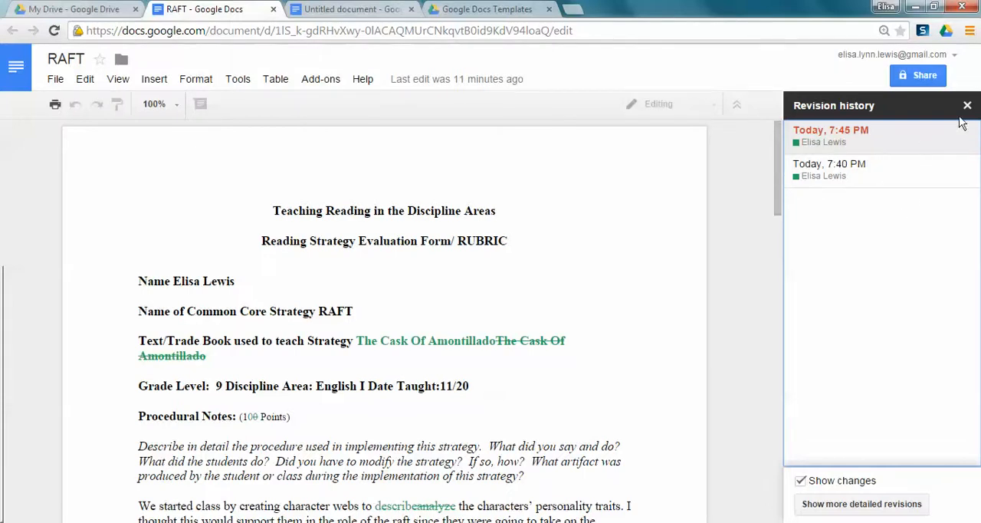
{"action": "left_click", "coordinate": [878, 498]}
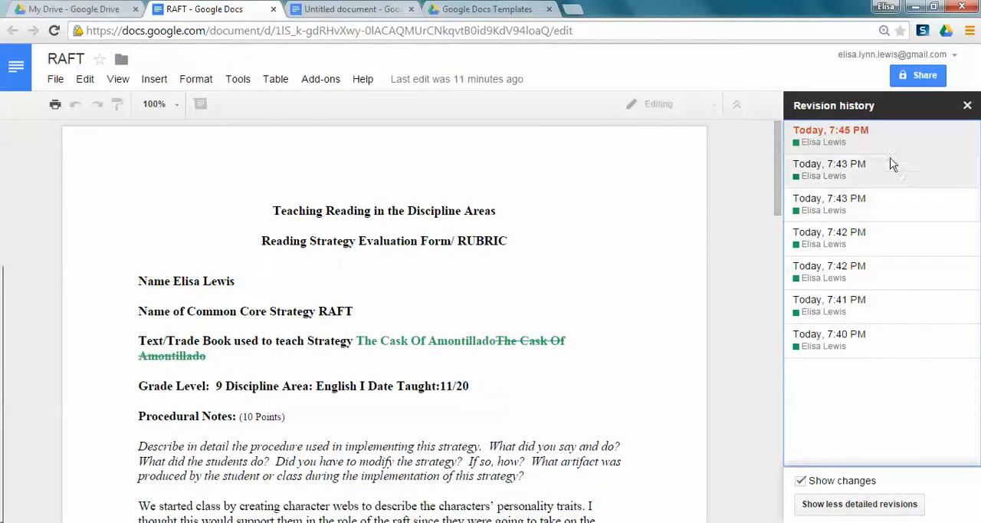
{"action": "left_click", "coordinate": [967, 105]}
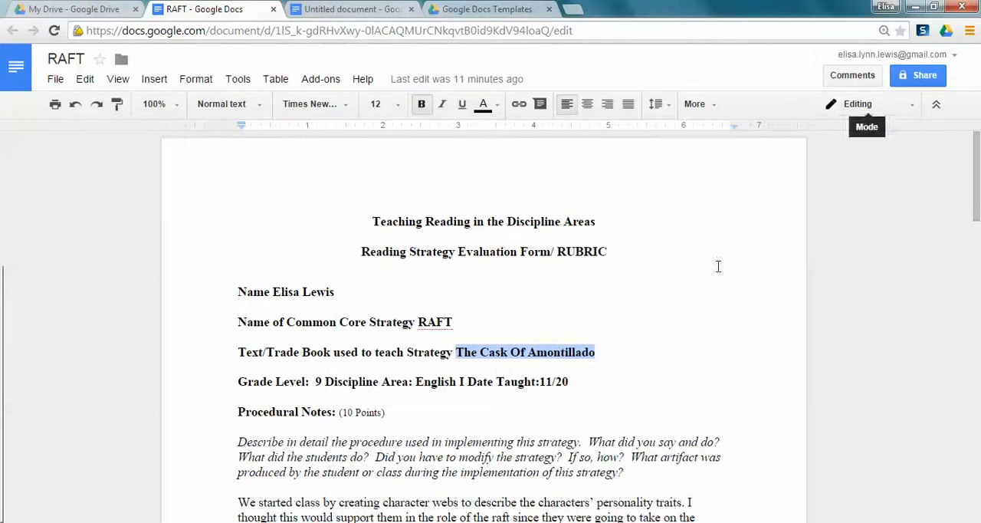
Switch the document to Suggesting mode and suggest replacing "describe" with "analyze" in the first paragraph of the procedural notes
{"action": "left_click", "coordinate": [687, 295]}
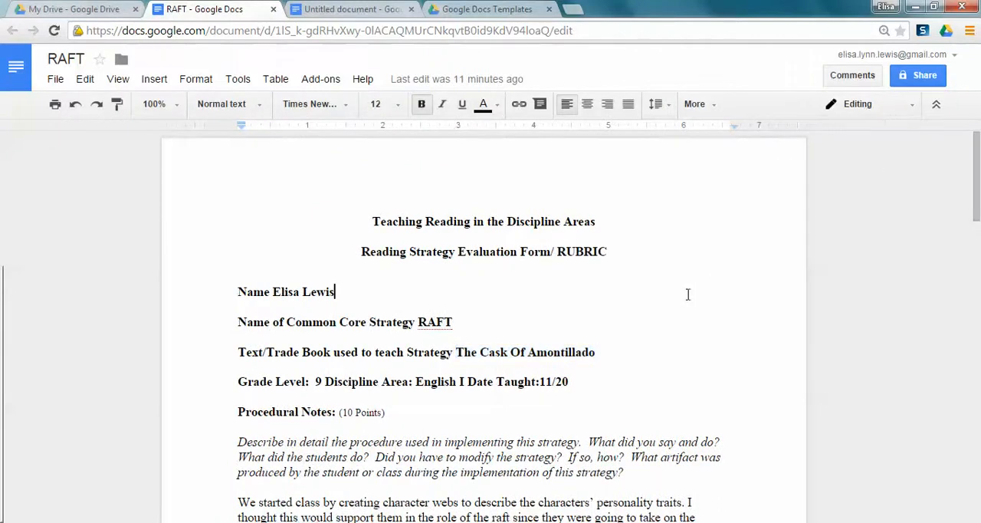
{"action": "left_click", "coordinate": [875, 104]}
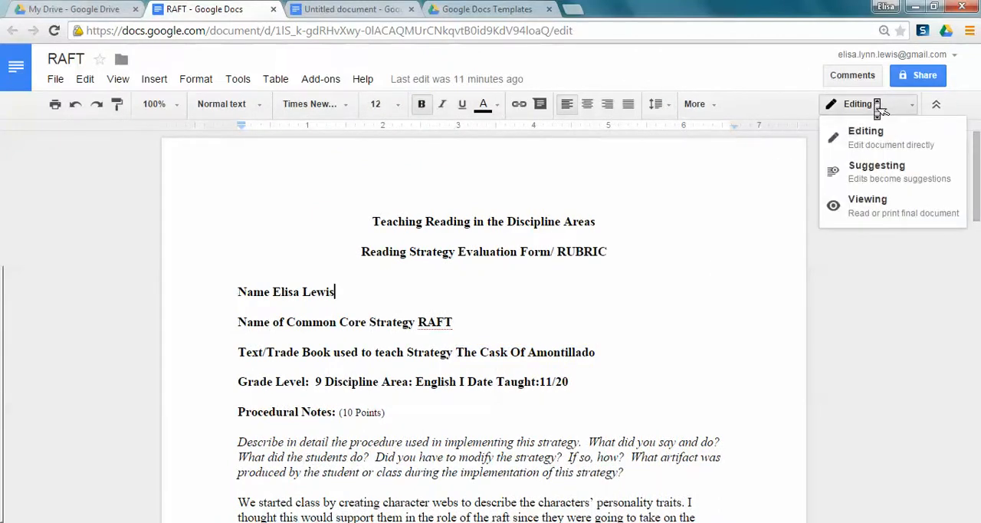
{"action": "left_click", "coordinate": [880, 173]}
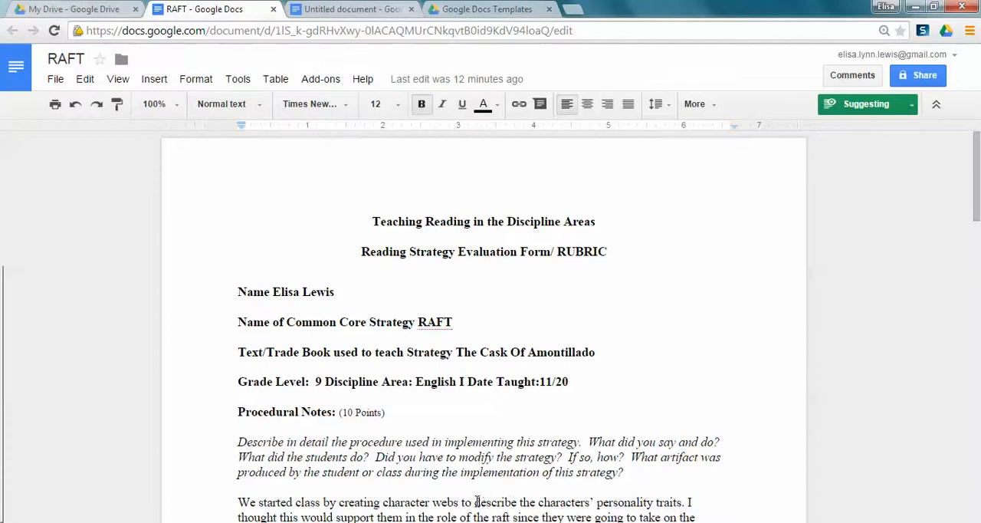
{"action": "left_click_drag", "start_coordinate": [474, 503], "coordinate": [518, 502]}
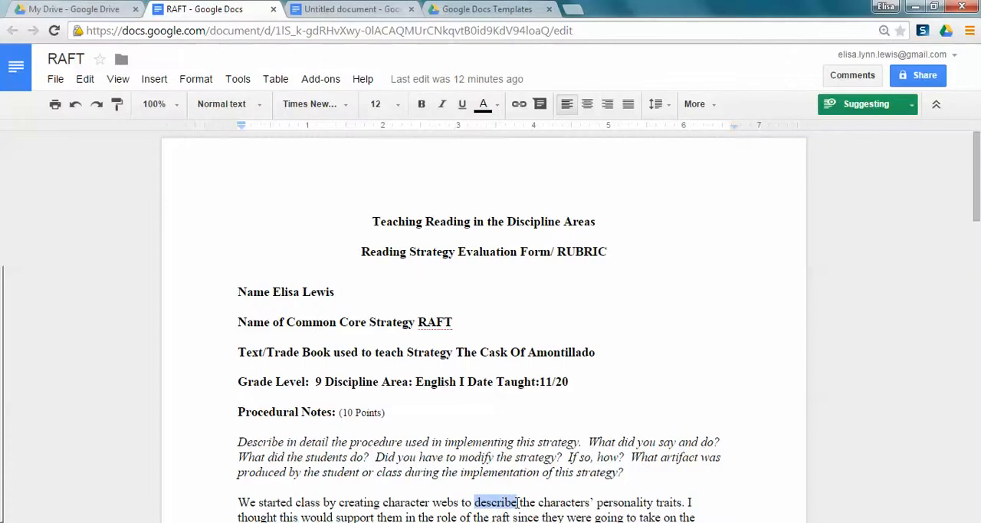
{"action": "type", "text": "a"}
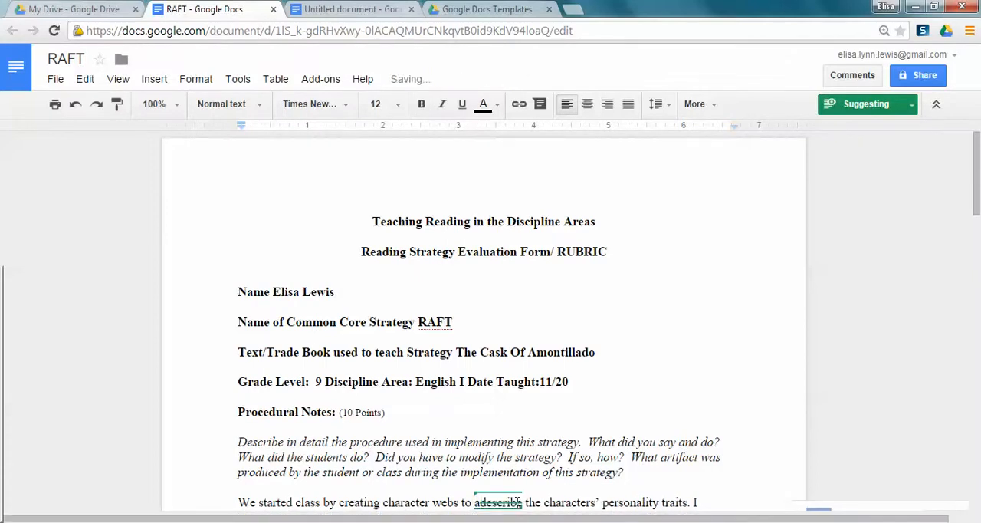
{"action": "type", "text": "nalyze"}
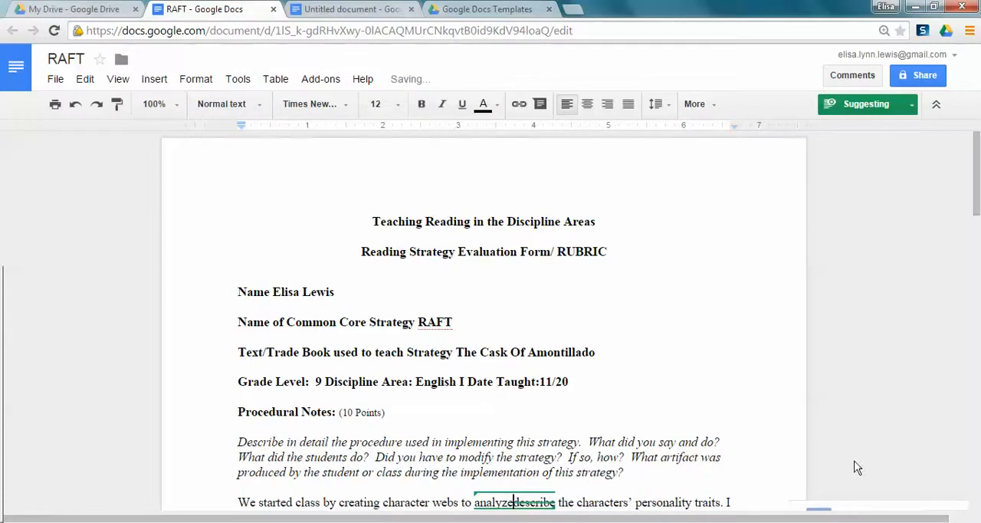
Reject the suggestion that replaces "describe" with "analyze" and return to the beginning of the document
{"action": "left_click_drag", "start_coordinate": [979, 188], "coordinate": [979, 227]}
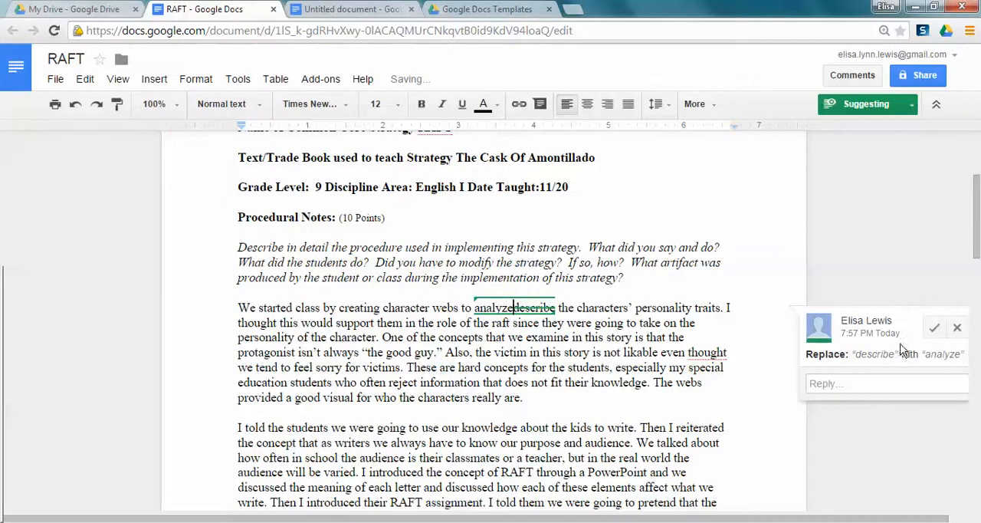
{"action": "left_click", "coordinate": [957, 328]}
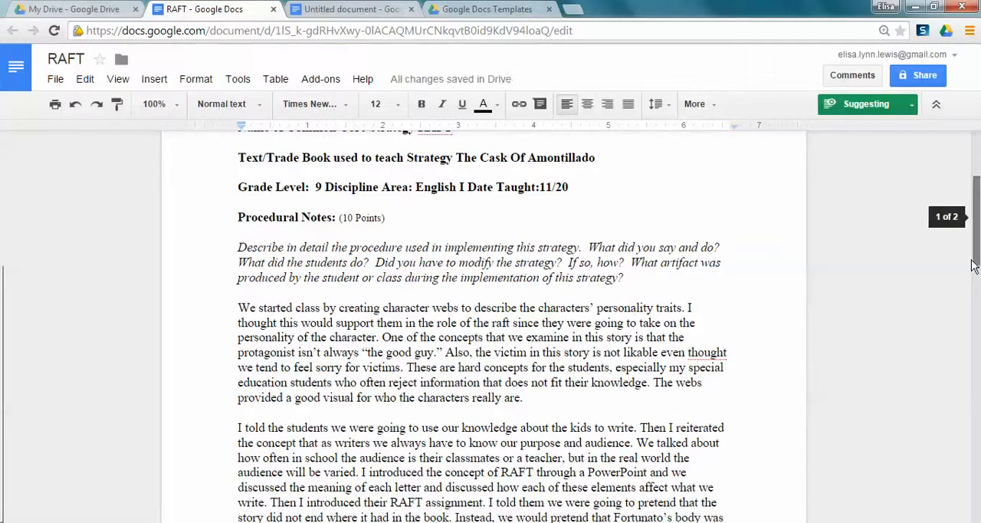
{"action": "left_click_drag", "start_coordinate": [971, 269], "coordinate": [959, 157]}
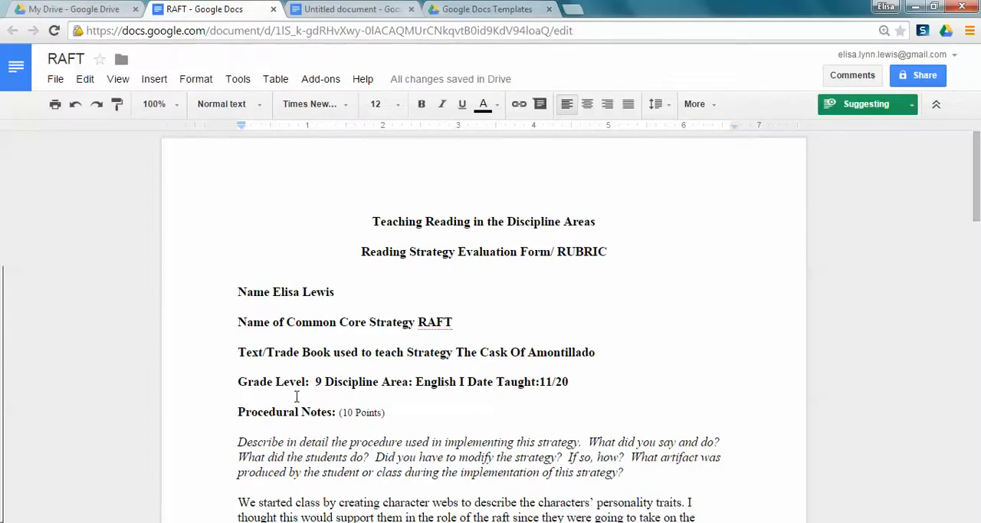
With the Grade Level line selected, post the reply "This should be used in 10th grade not 9th" to the 7:43 PM suggestion and close the comments
{"action": "left_click", "coordinate": [239, 381]}
{"action": "left_click_drag", "start_coordinate": [253, 381], "coordinate": [577, 381]}
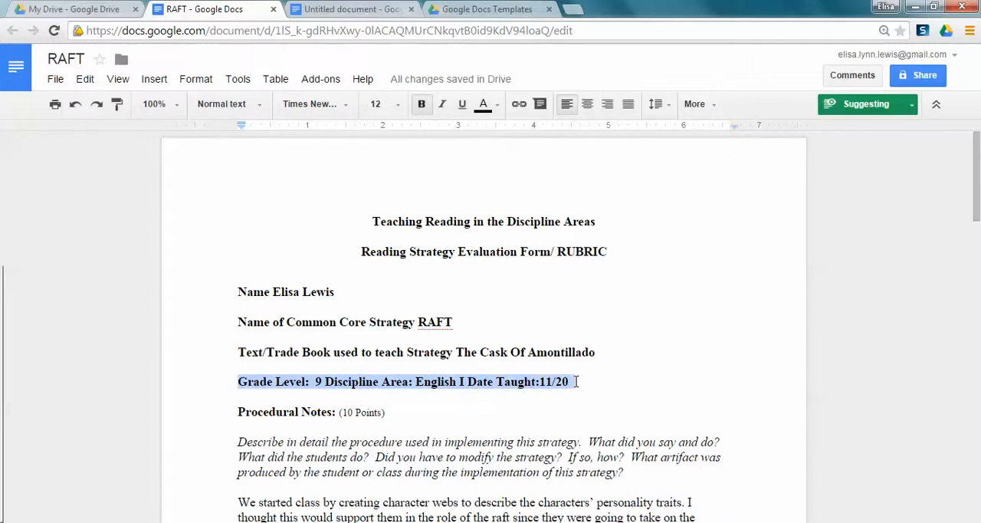
{"action": "left_click", "coordinate": [843, 76]}
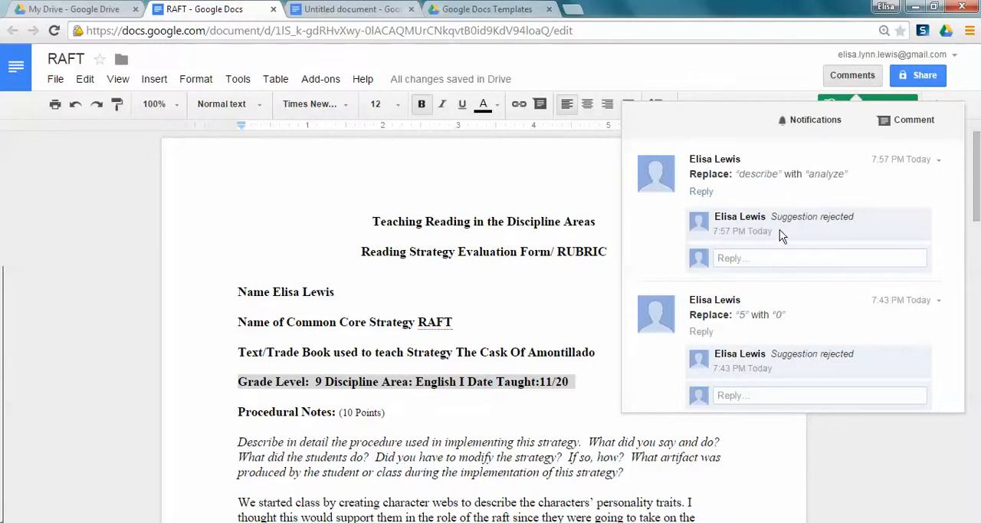
{"action": "left_click", "coordinate": [768, 398]}
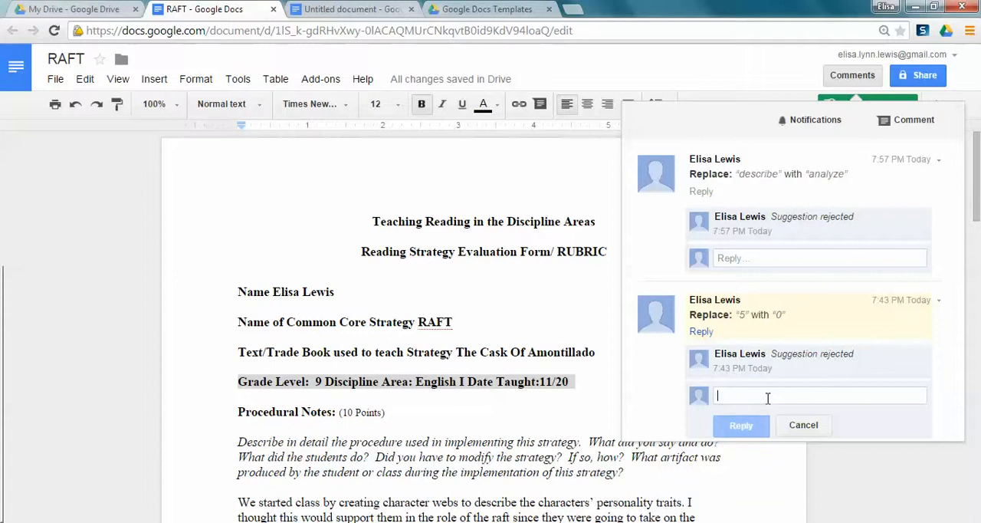
{"action": "type", "text": "This sh"}
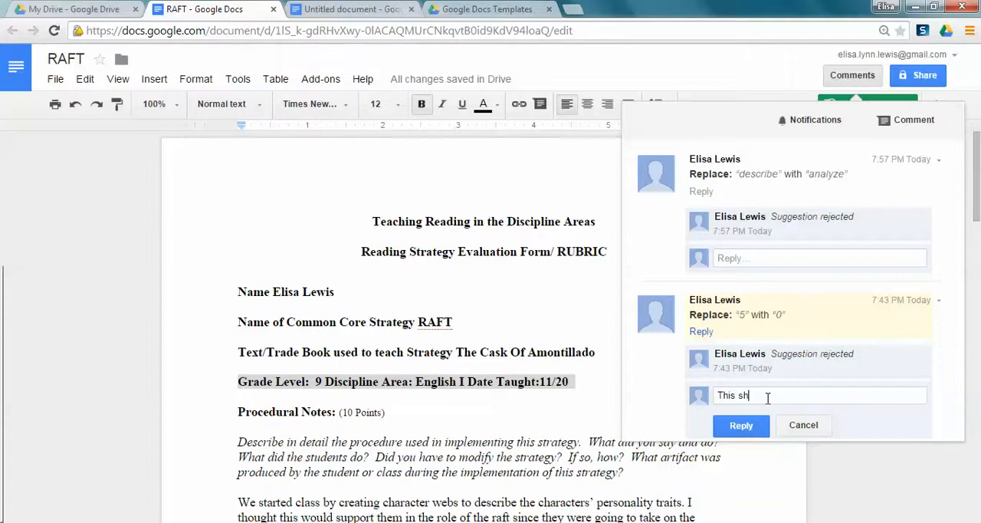
{"action": "type", "text": "ould be used in 10th grade not"}
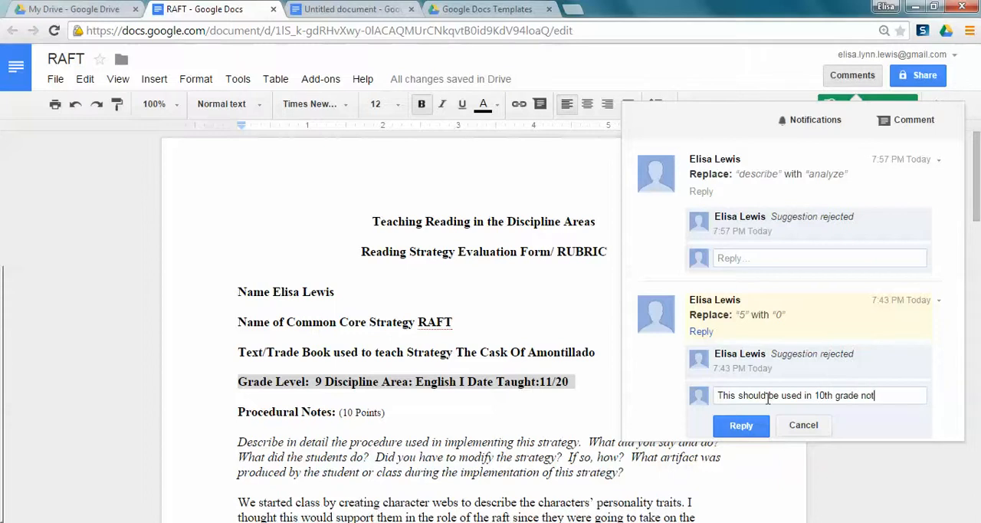
{"action": "type", "text": " 9th"}
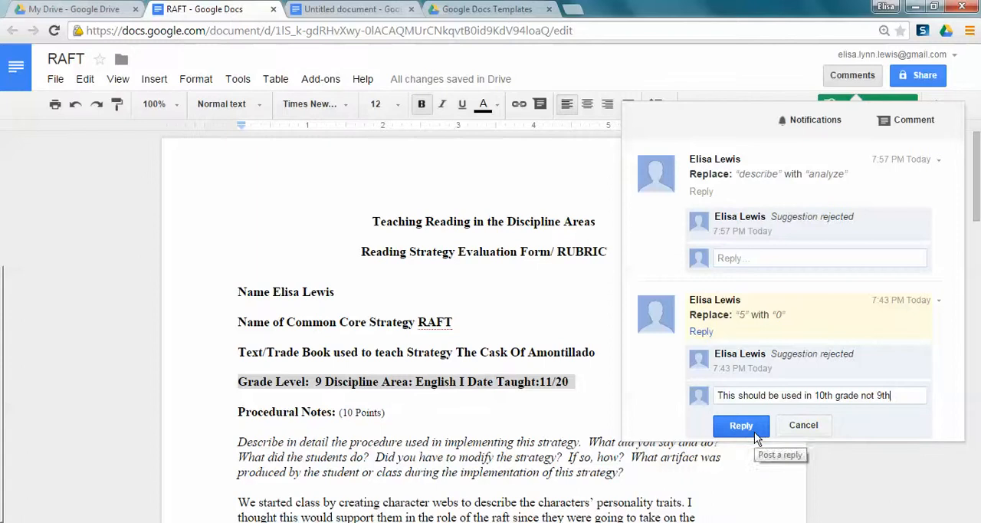
{"action": "left_click", "coordinate": [759, 434]}
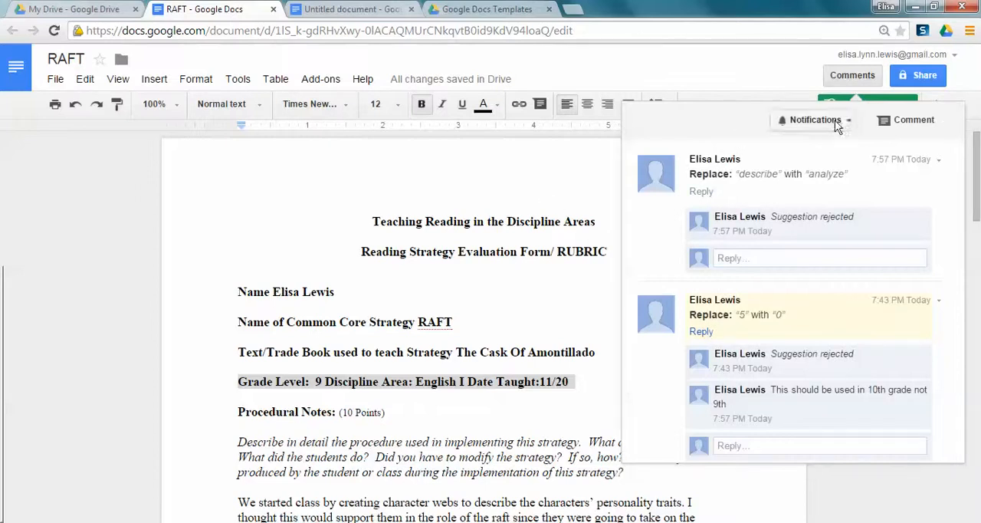
{"action": "left_click", "coordinate": [587, 168]}
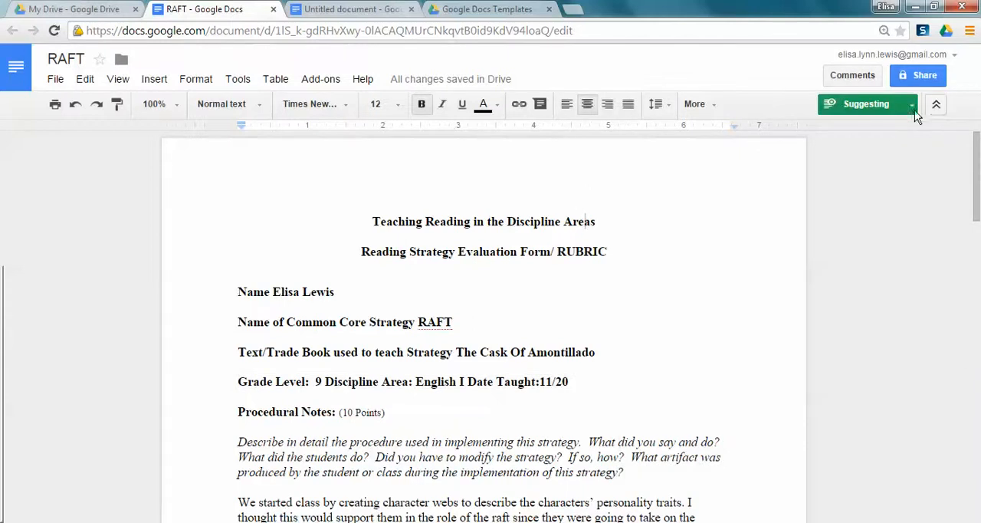